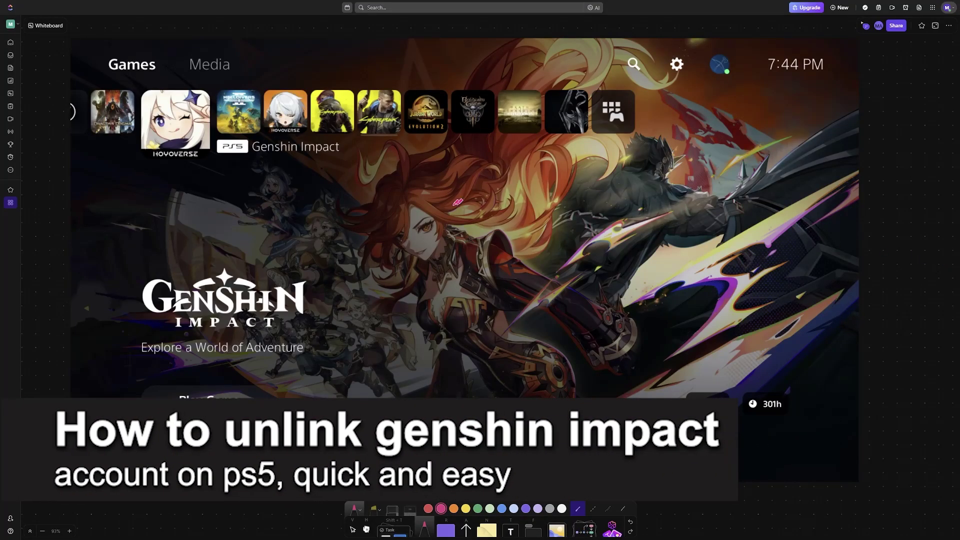
Draw a small pen stroke on the whiteboard's title slide.
mouse_move(261, 163)
left_mouse_down()
mouse_move(267, 194)
mouse_move(305, 212)
mouse_move(331, 189)
mouse_move(315, 208)
mouse_move(335, 194)
mouse_move(332, 215)
mouse_move(366, 223)
left_mouse_up()
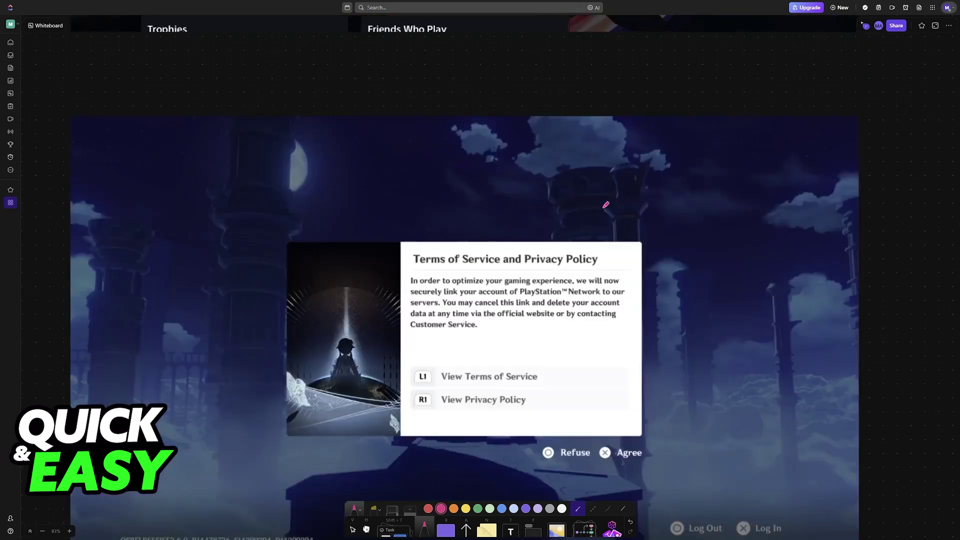
scroll(407, 253, "up", 1)
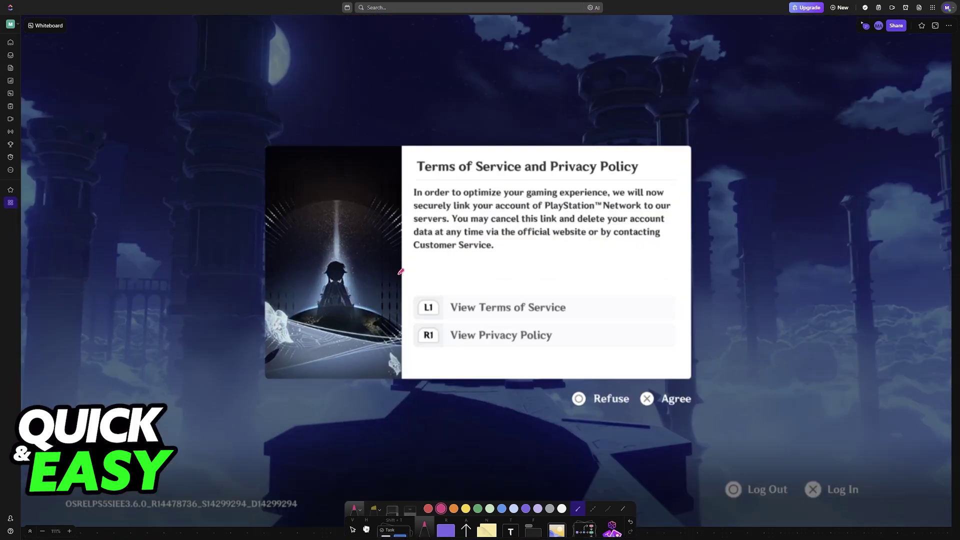
scroll(400, 272, "up", 1)
Circle 'Agree' and draw an arrow down to 'Log In' on the Terms screenshot.
left_click_drag(636, 405, 640, 402)
mouse_move(824, 456)
left_mouse_down()
mouse_move(843, 454)
mouse_move(838, 440)
left_mouse_up()
scroll(853, 433, "down", 5)
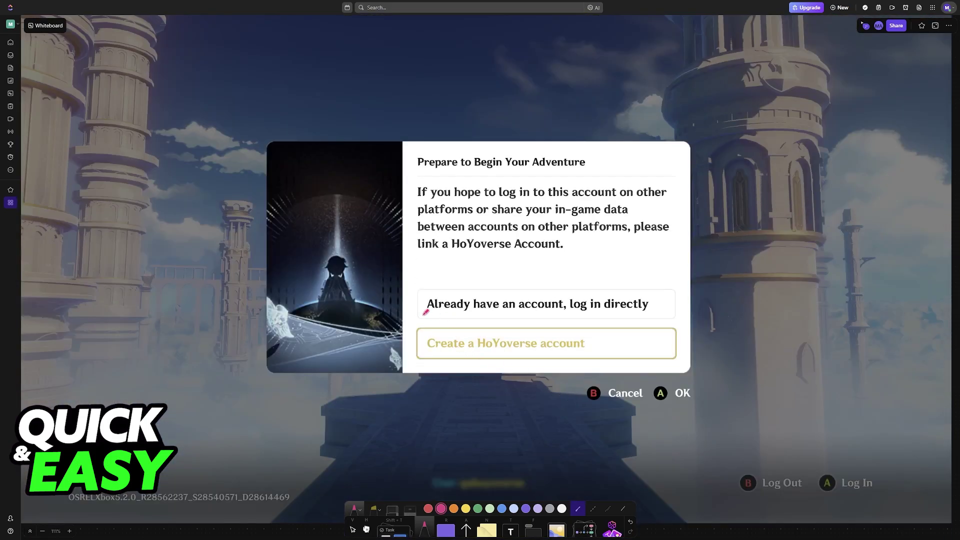
Underline 'log in directly' and write 'PSN ↔ Hoyo' beside it.
left_click_drag(421, 314, 649, 314)
mouse_move(523, 297)
left_mouse_down()
mouse_move(550, 271)
mouse_move(544, 280)
mouse_move(579, 268)
mouse_move(573, 279)
mouse_move(604, 260)
mouse_move(622, 271)
mouse_move(673, 266)
mouse_move(663, 272)
mouse_move(676, 277)
mouse_move(684, 267)
left_mouse_up()
left_click(680, 256)
mouse_move(684, 256)
left_mouse_down()
mouse_move(684, 276)
mouse_move(696, 264)
mouse_move(715, 267)
mouse_move(713, 278)
mouse_move(729, 267)
left_mouse_up()
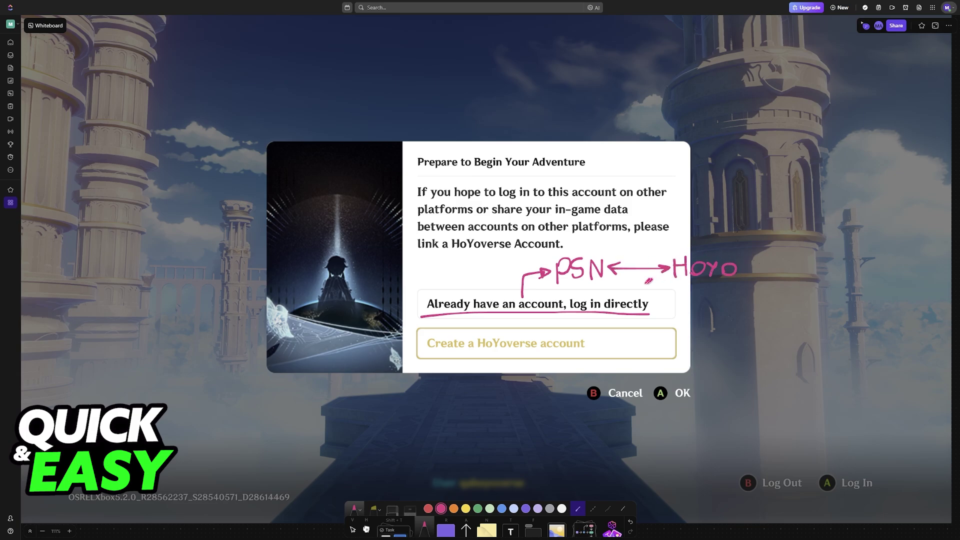
Circle PSN and Hoyo, then draw an X over the circled PSN.
mouse_move(616, 289)
left_mouse_down()
mouse_move(604, 293)
mouse_move(618, 259)
left_mouse_up()
key("ctrl+z")
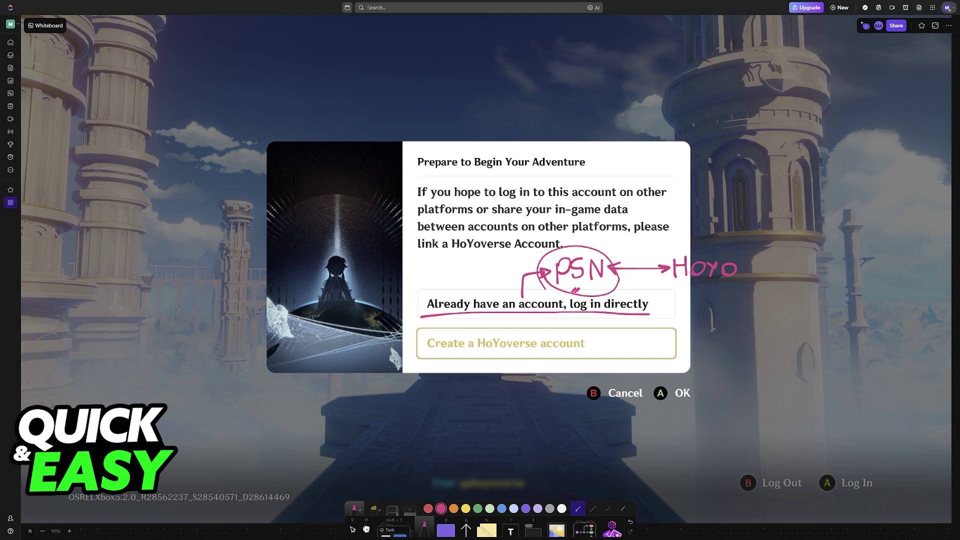
left_click_drag(670, 284, 673, 263)
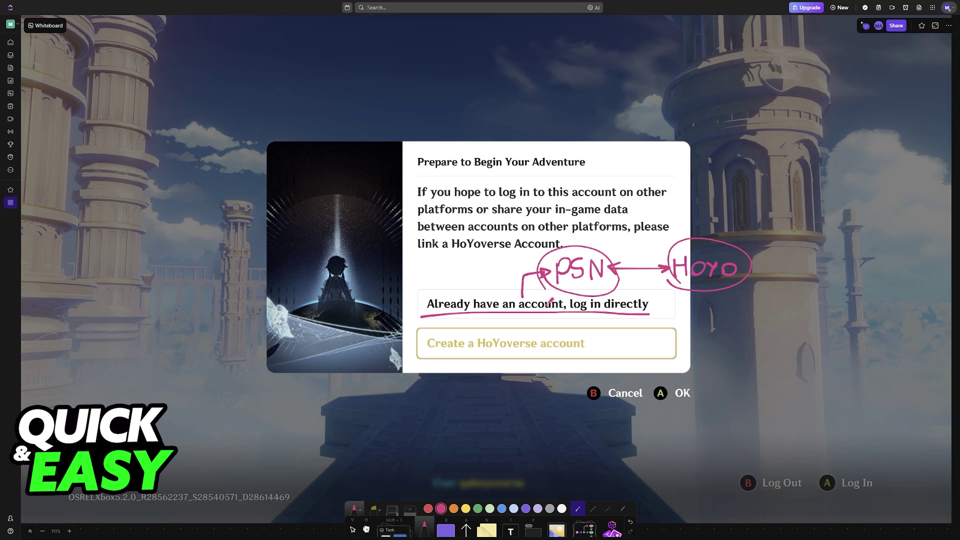
left_click_drag(550, 301, 612, 220)
left_click_drag(539, 242, 620, 322)
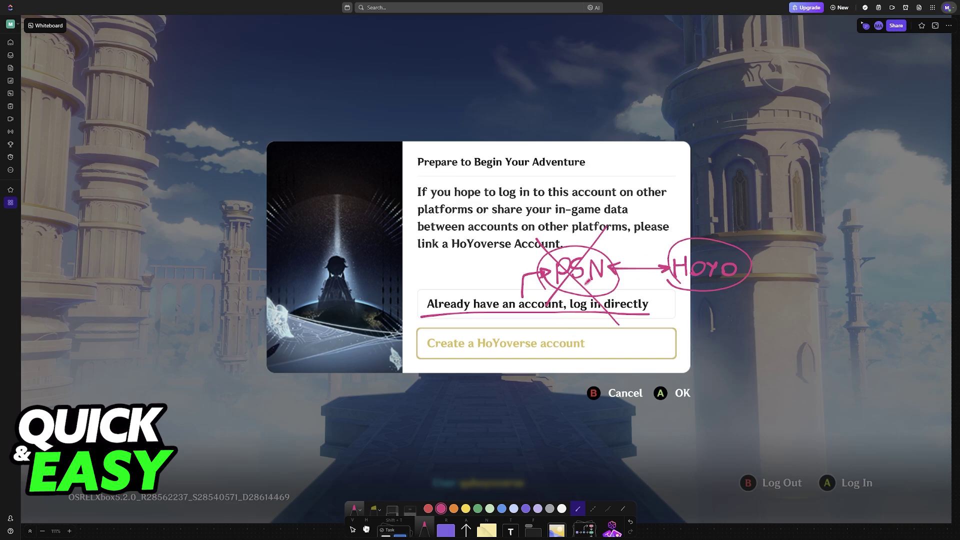
From the Genshin Impact website, reach the Account Center's Link Account page.
left_click(479, 26)
left_click(149, 8)
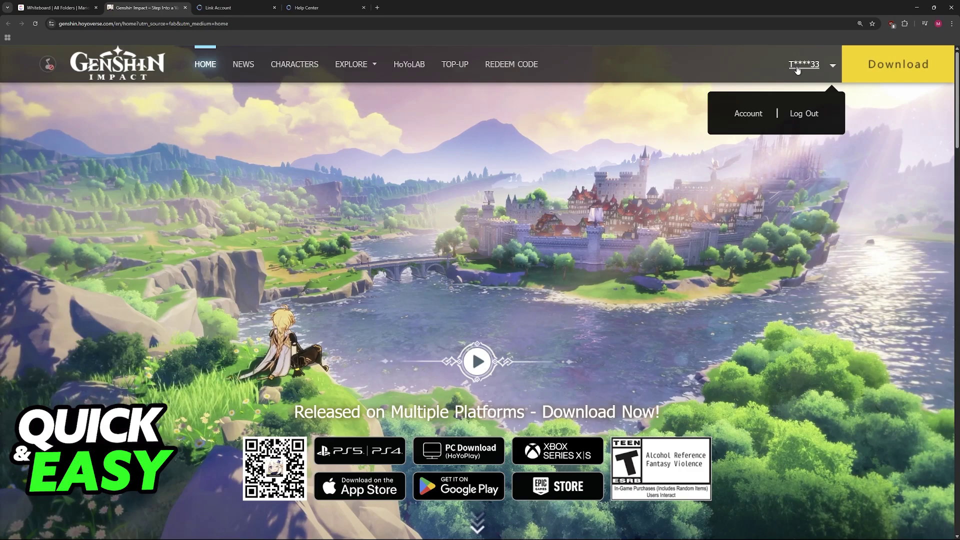
mouse_move(809, 64)
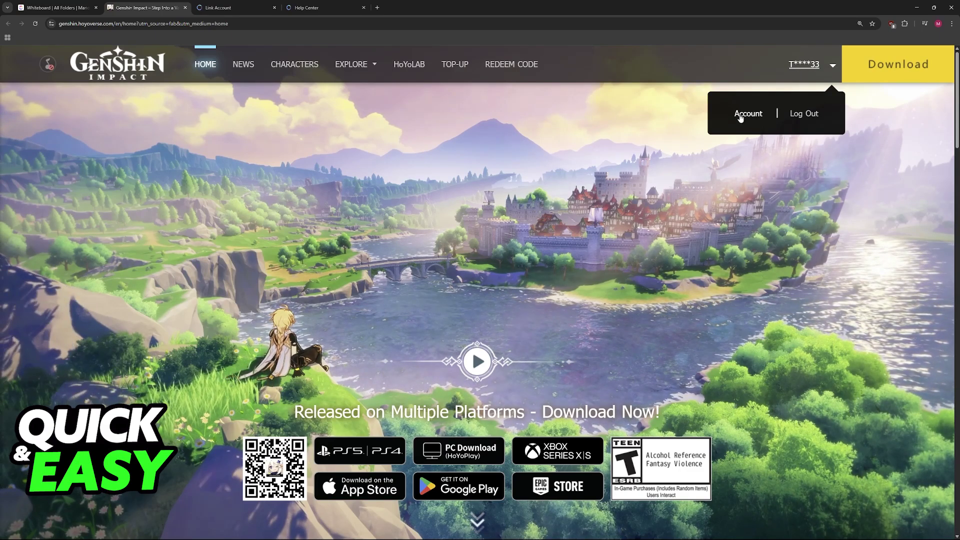
double_click(748, 113)
left_click(233, 8)
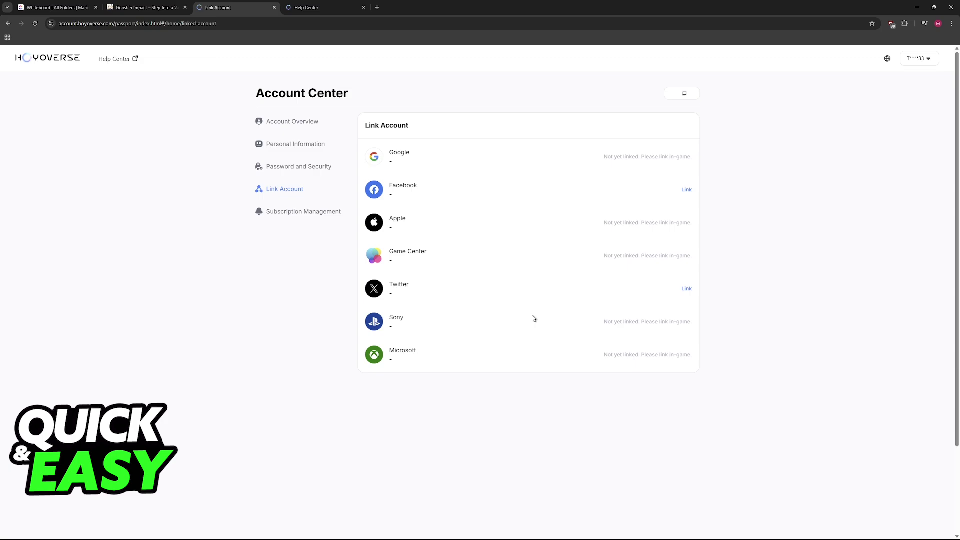
left_click_drag(603, 323, 711, 335)
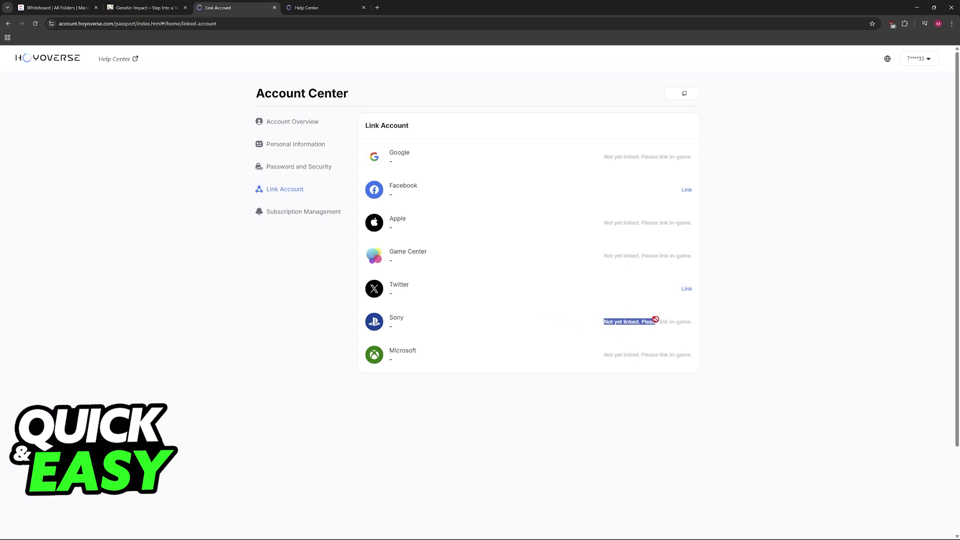
left_click(716, 338)
key("ctrl+plus")
key("ctrl+plus")
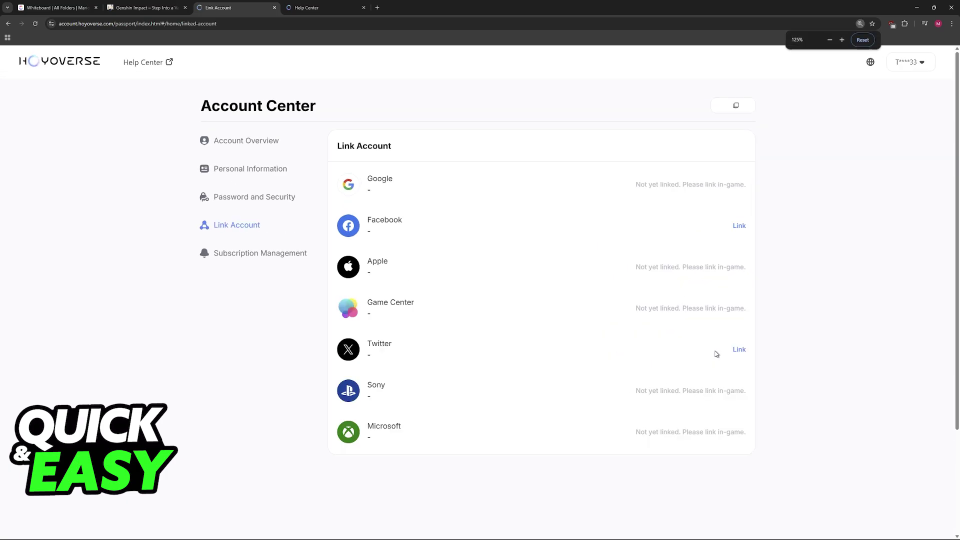
scroll(735, 338, "down", 1)
left_click_drag(750, 319, 635, 316)
left_click(634, 316)
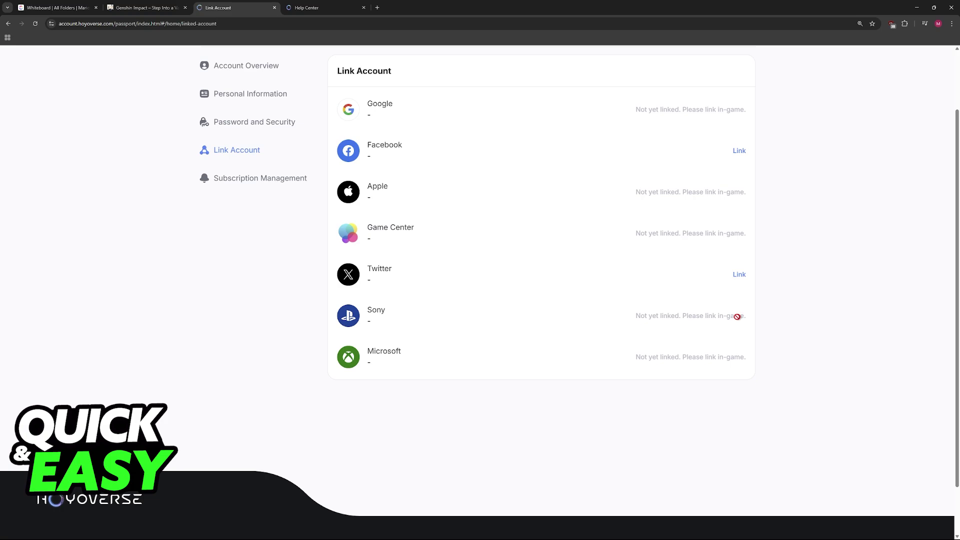
scroll(650, 306, "up", 1)
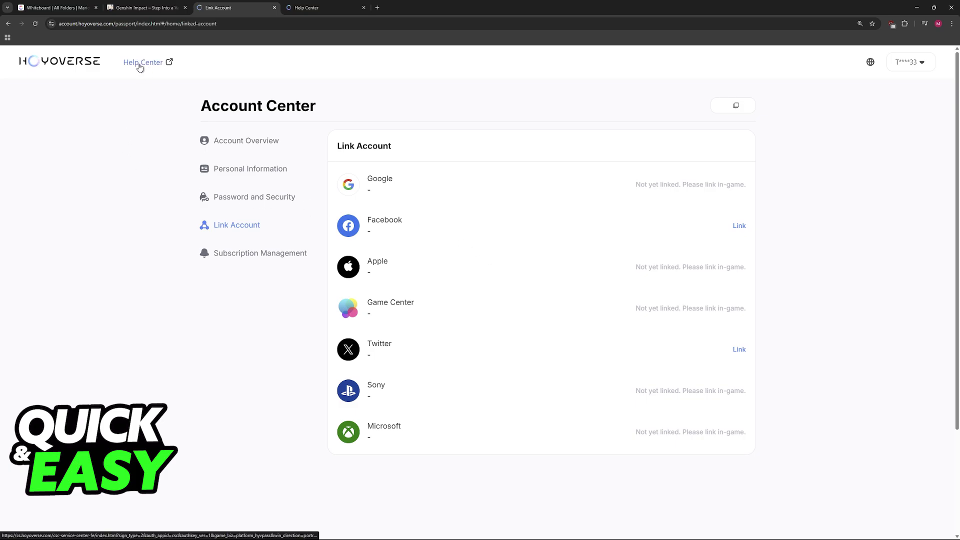
In the Help Center, open the Contact Us support email list.
left_click(325, 5)
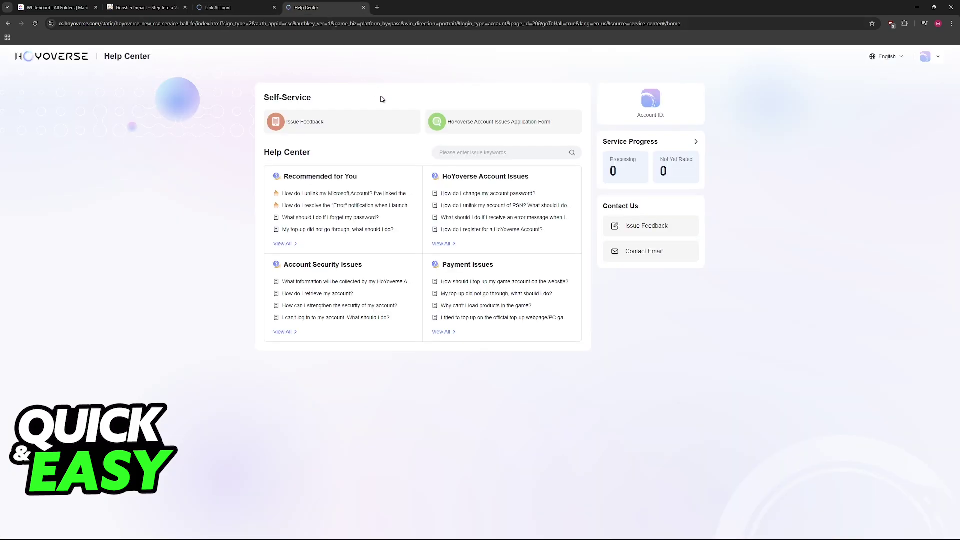
left_click_drag(601, 208, 648, 209)
left_click(714, 330)
left_click(617, 251)
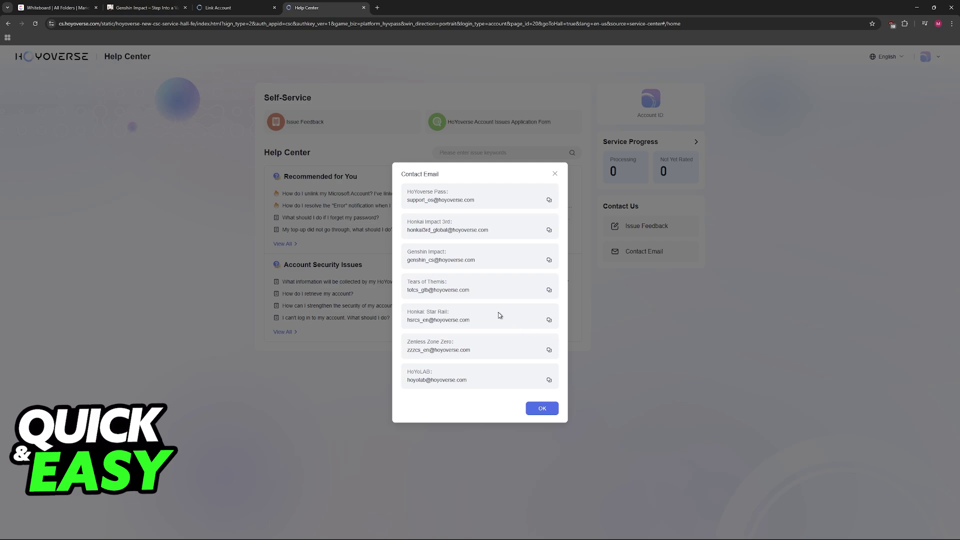
left_click_drag(406, 260, 475, 261)
left_click(442, 274)
left_click(548, 260)
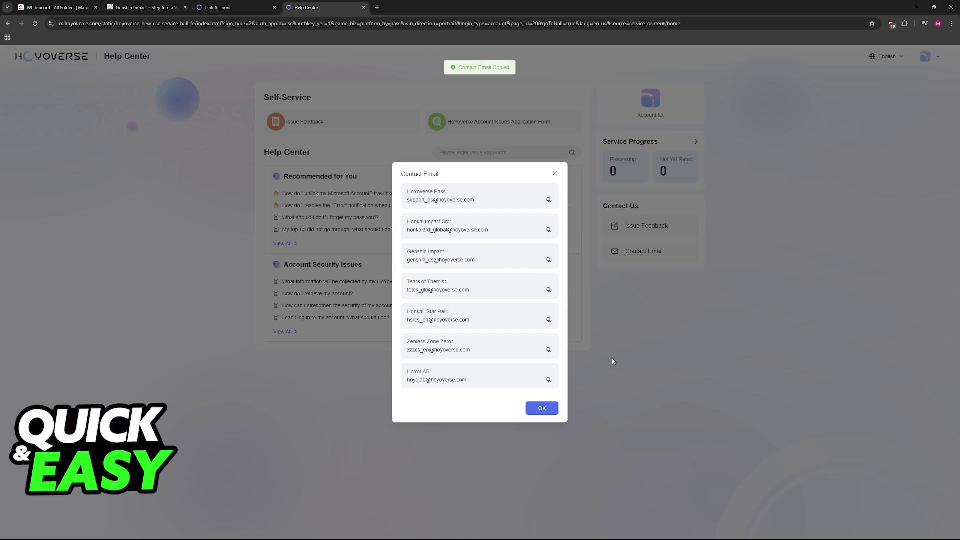
left_click(556, 416)
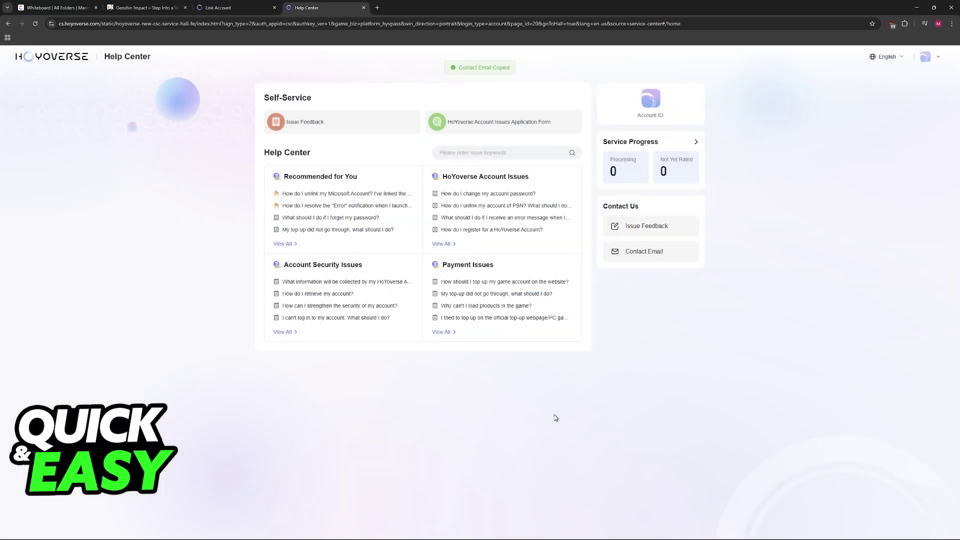